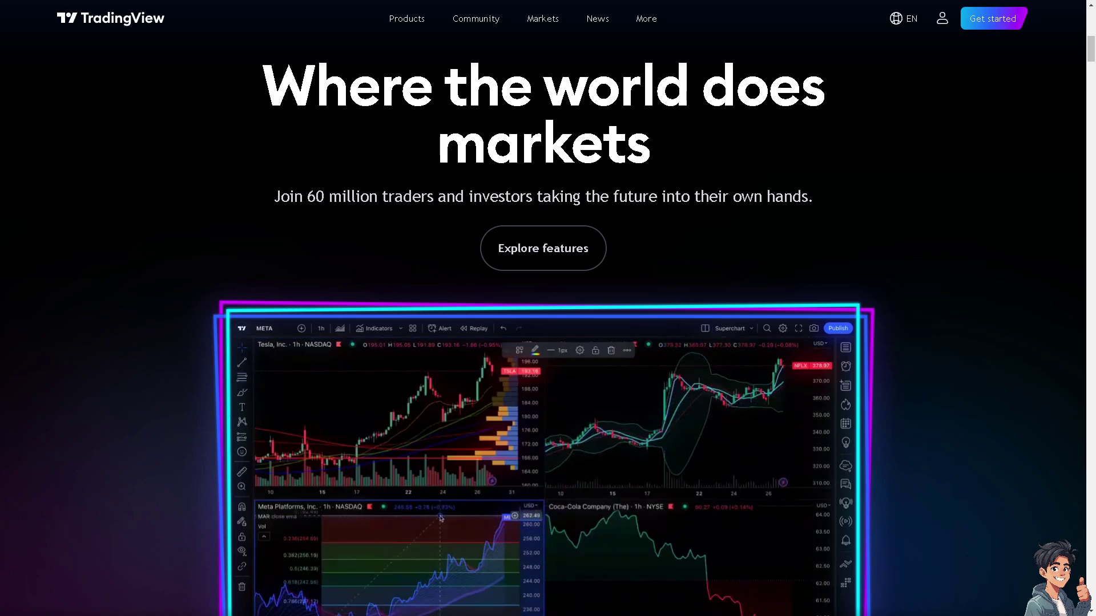
- Leave the homepage for the pricing page listing the Essential, Plus and Premium plans
scroll(926, 146, up, 10)
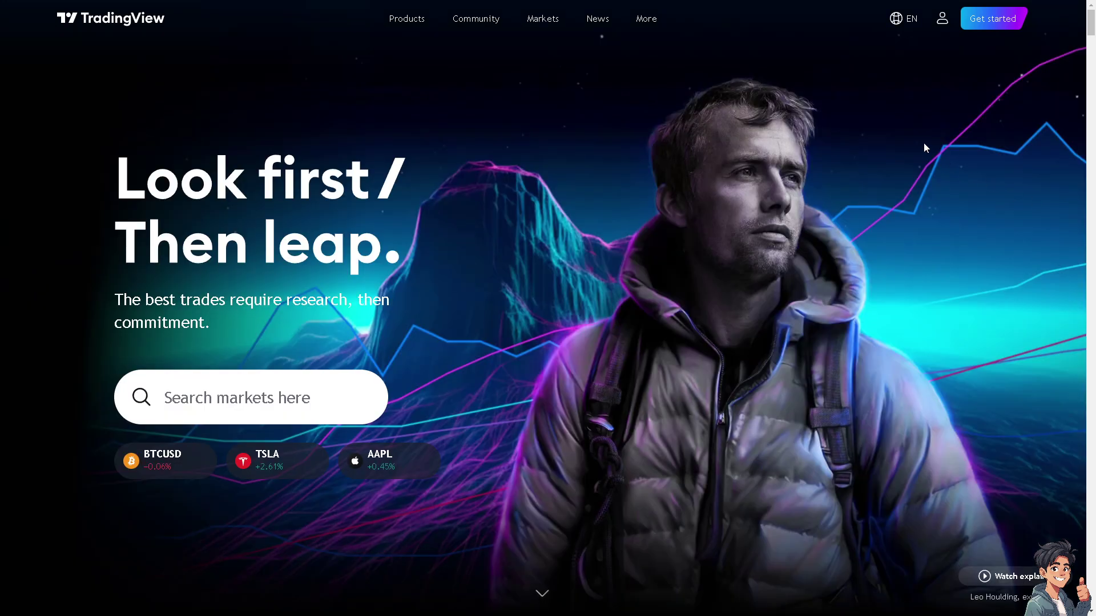
click(941, 21)
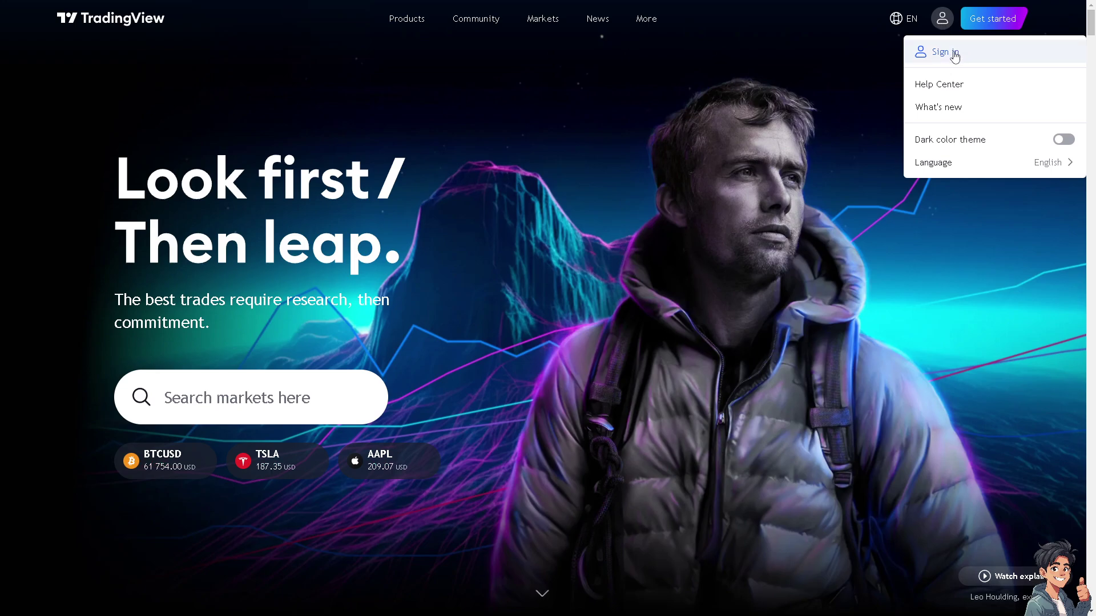
click(794, 40)
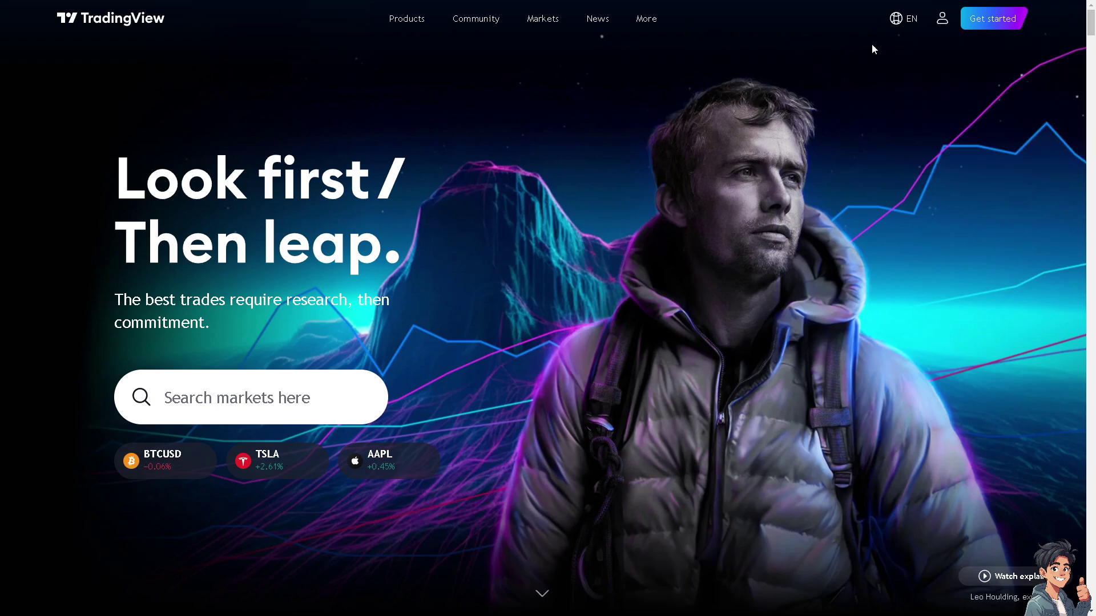
click(991, 22)
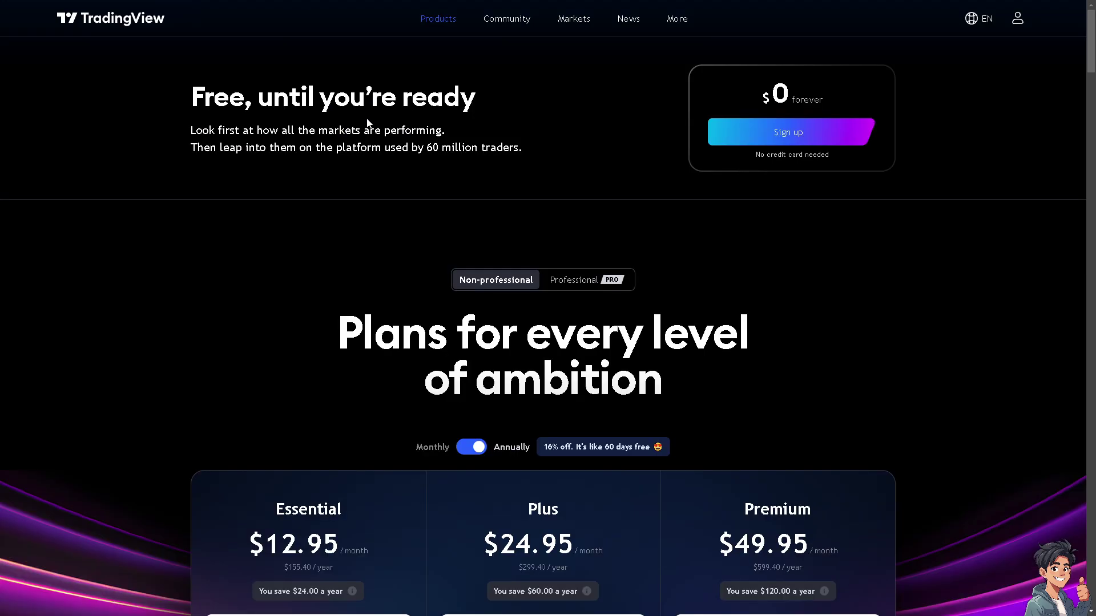
- Go to the sign-up page and scroll down through the market summary
click(788, 131)
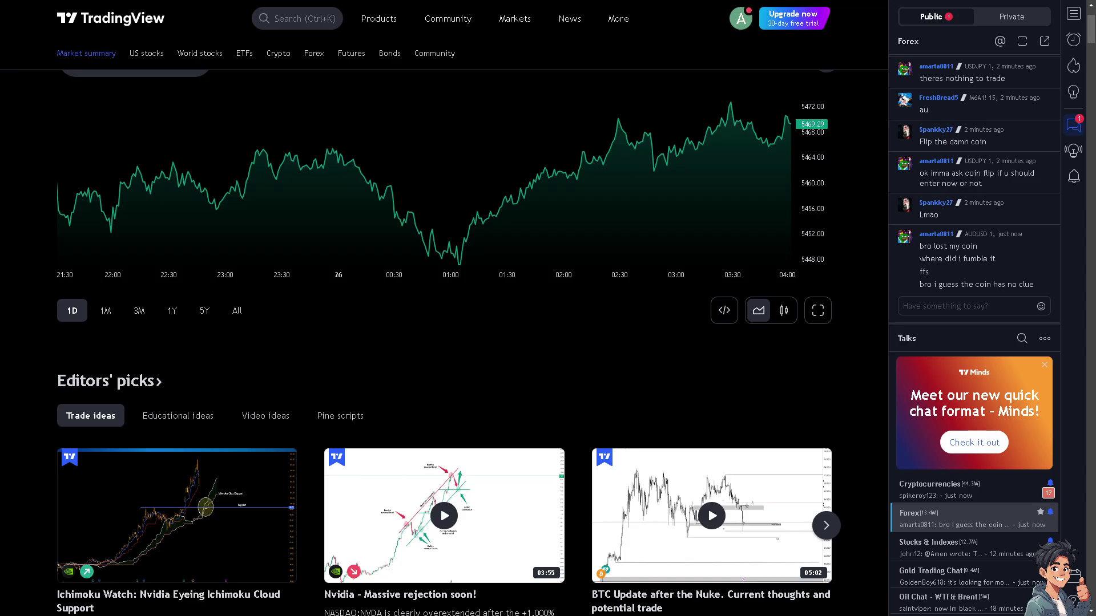
scroll(408, 374, down, 2)
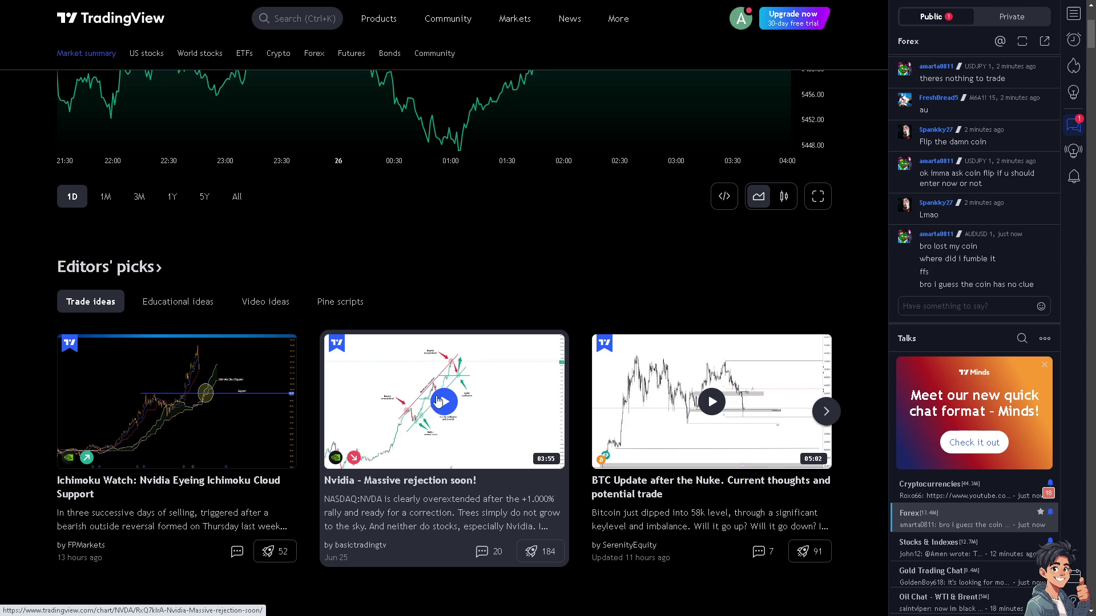
scroll(477, 412, down, 2)
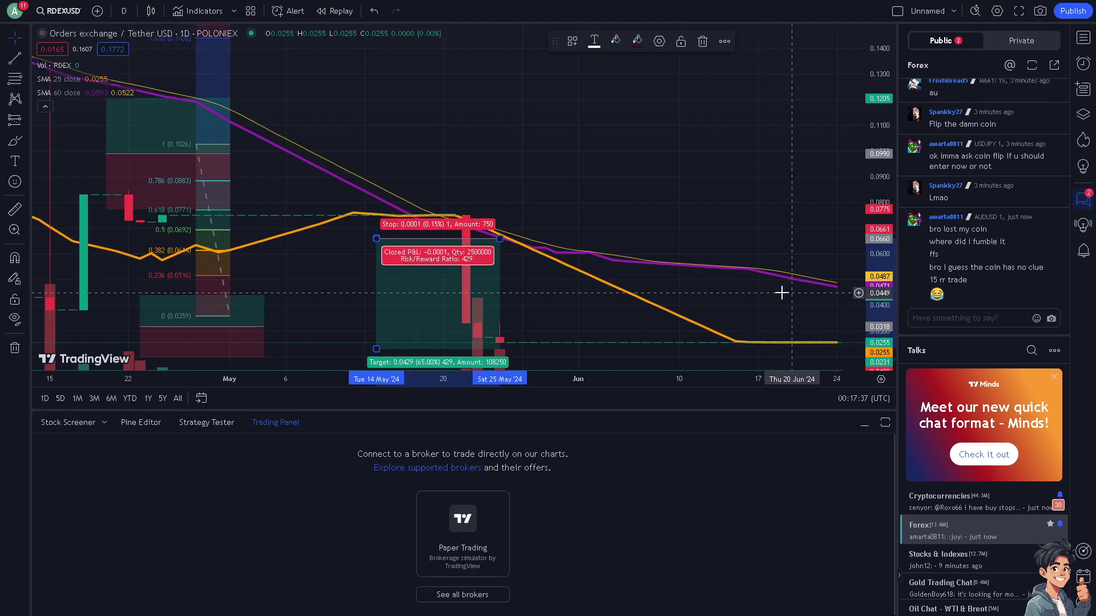
click(262, 324)
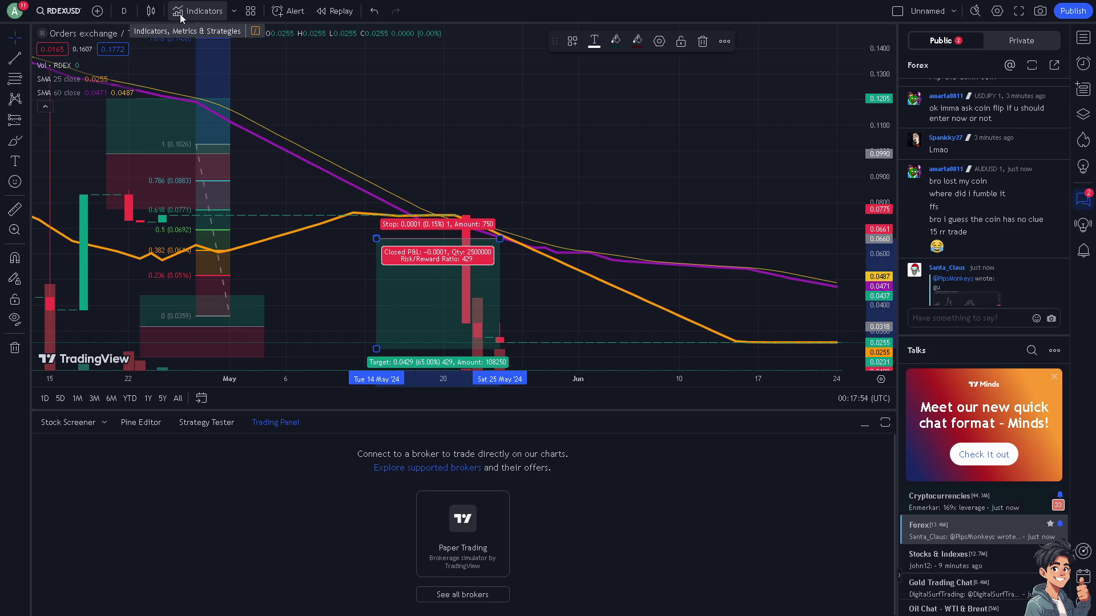
- Search indicators for 'volum', star Volume as a favourite, then add Volume from Favorites
click(220, 12)
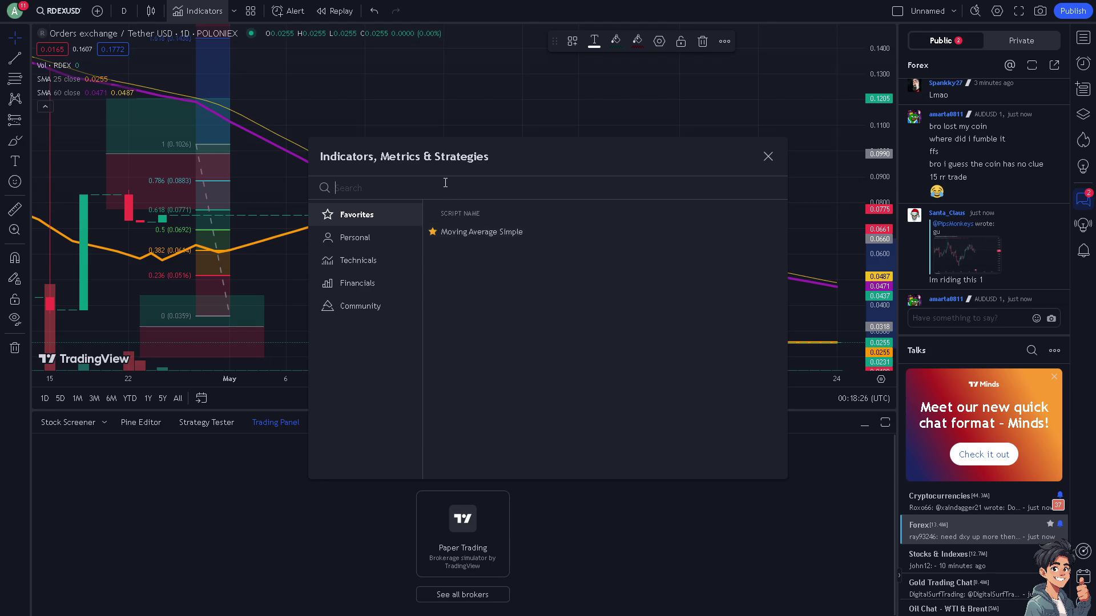
text(volum)
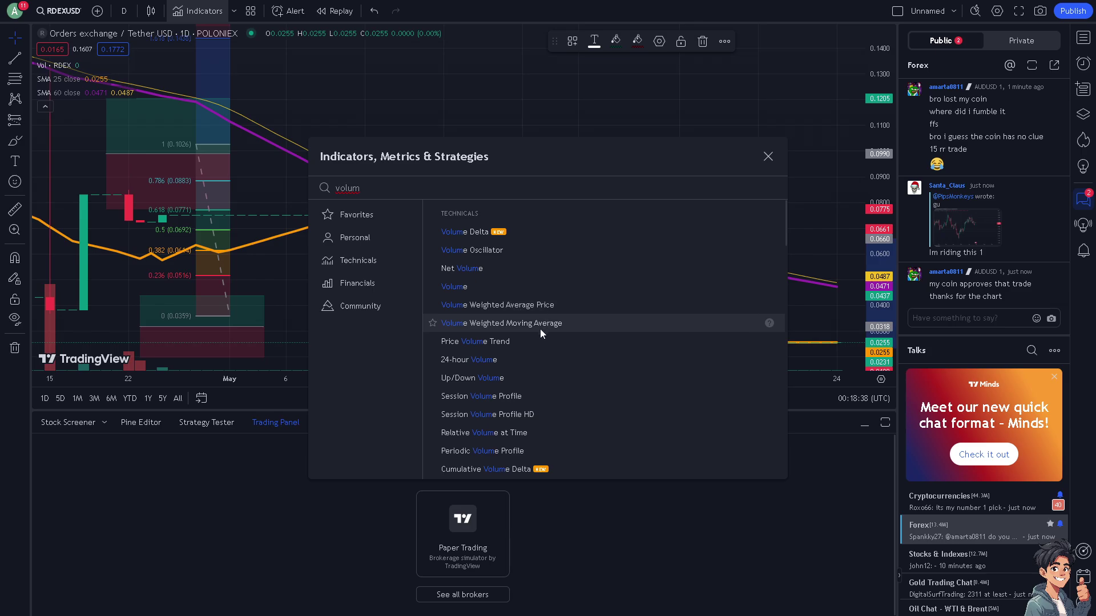
click(432, 287)
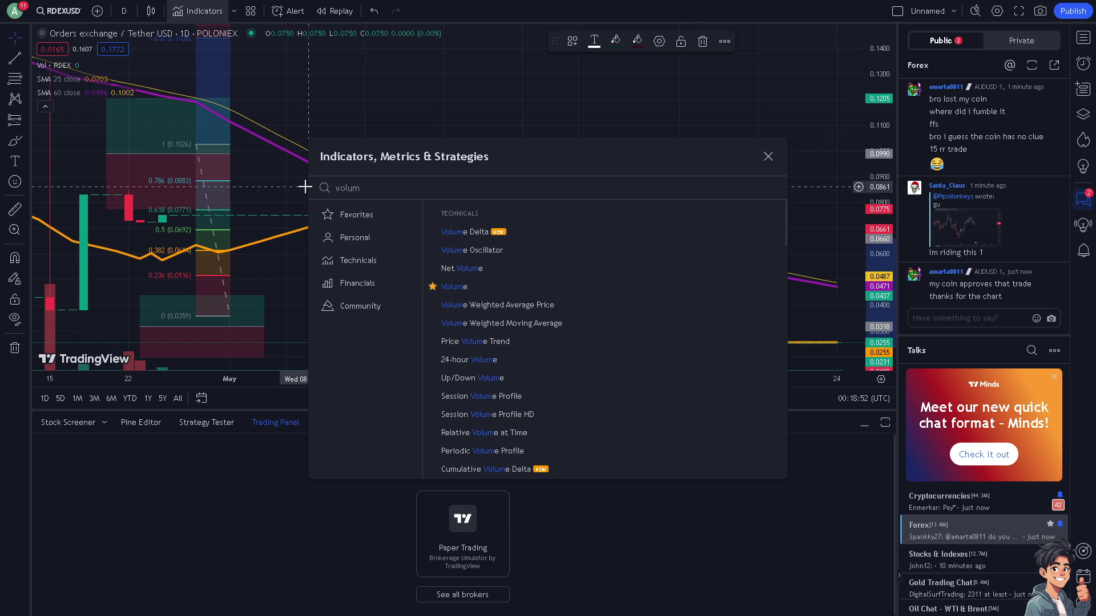
click(768, 156)
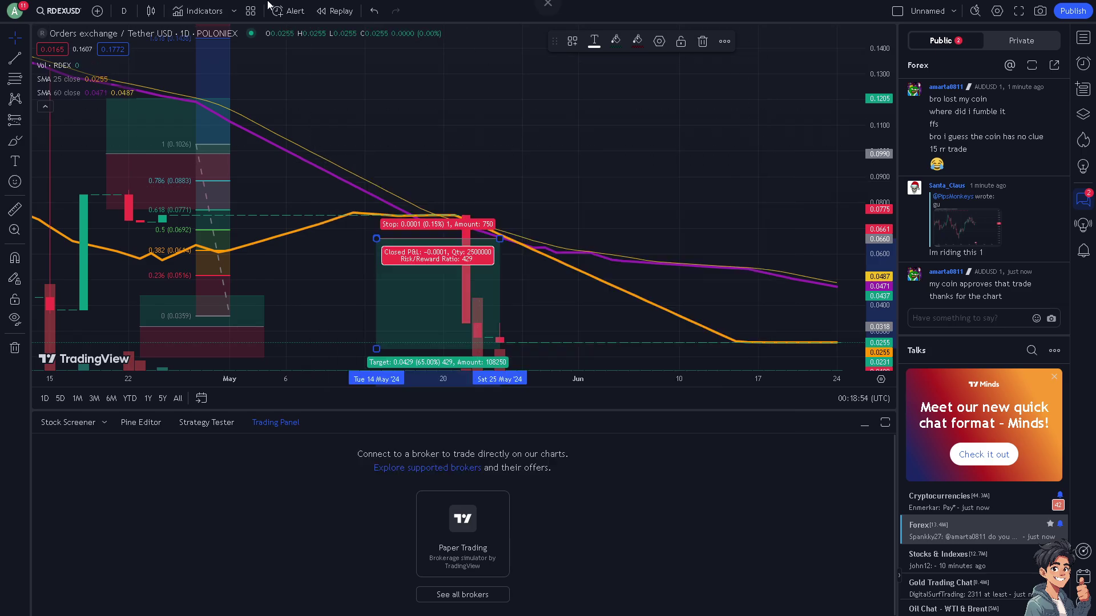
click(199, 11)
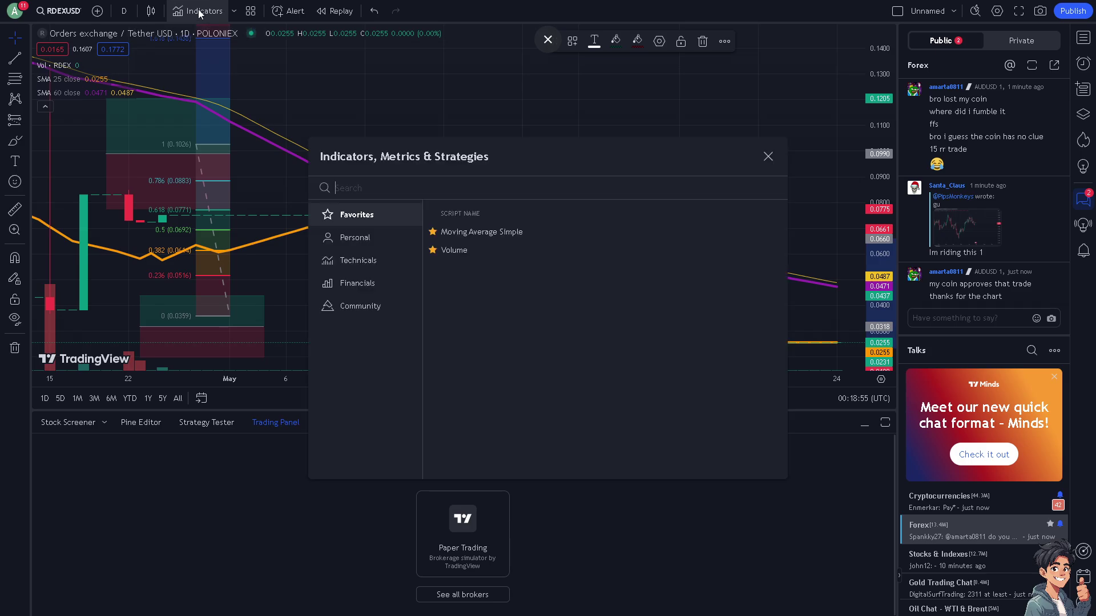
click(457, 249)
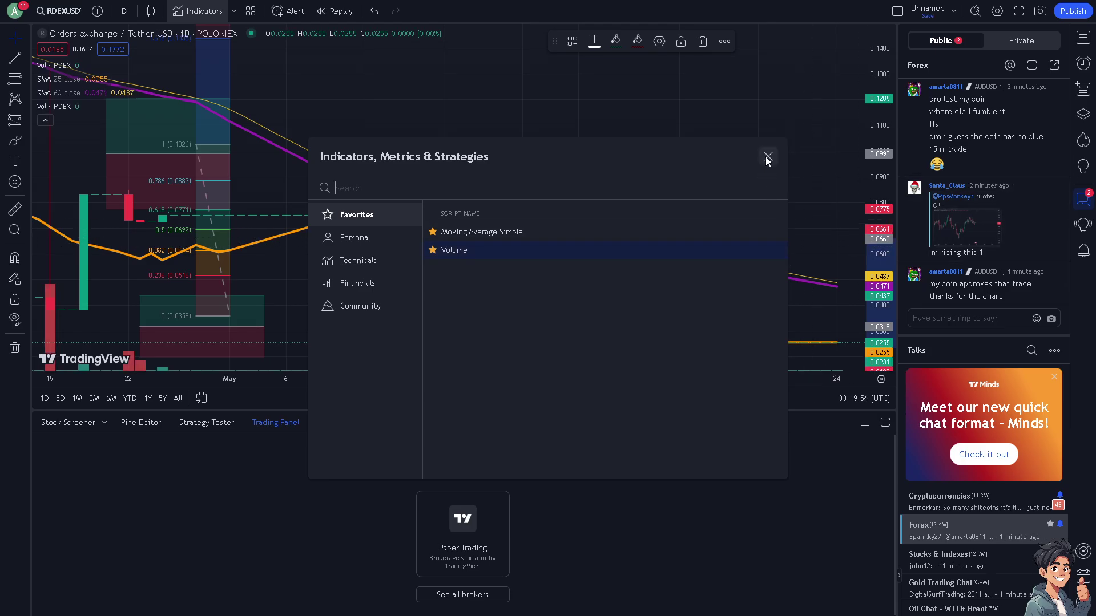
- Close the Indicators, Metrics & Strategies dialog to return to the RDEXUSD chart
click(765, 156)
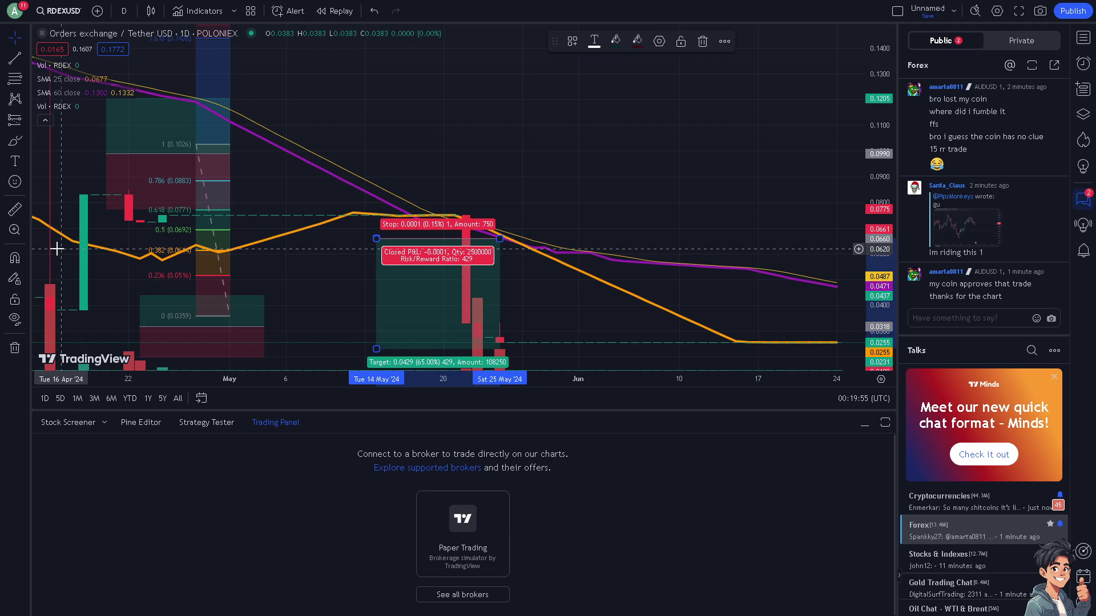
mouse_move(265, 352)
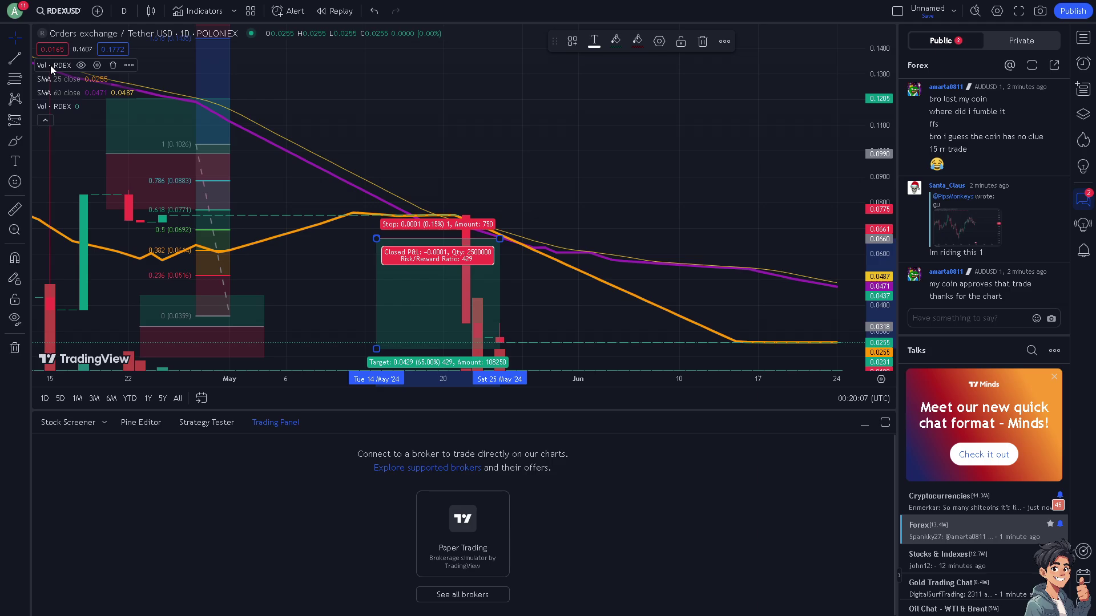
- Open the Vol indicator's Settings dialog from its legend menu
click(129, 65)
mouse_move(214, 140)
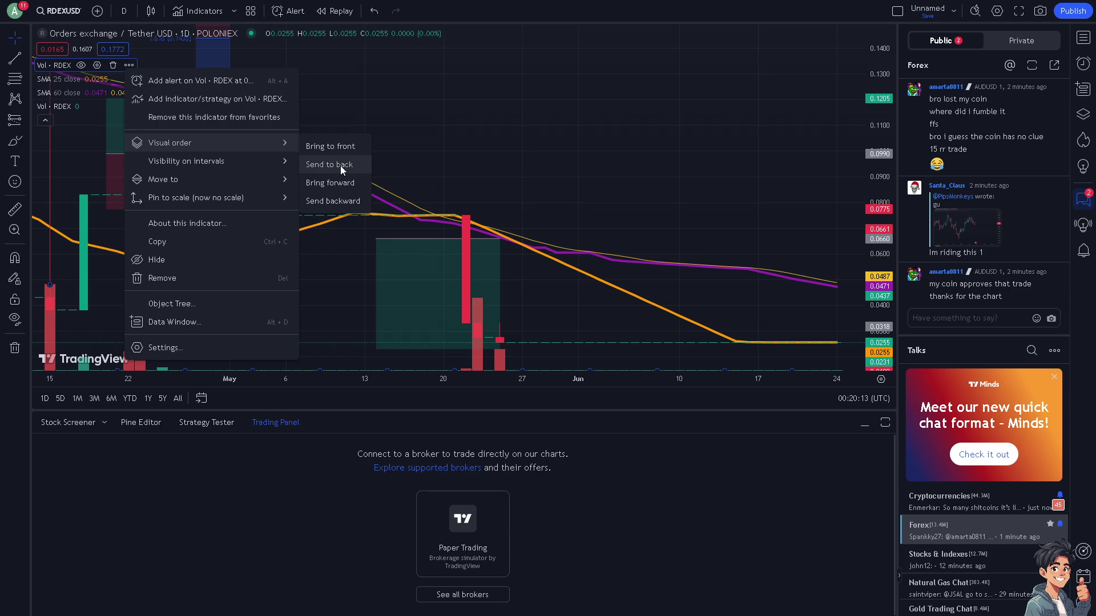
mouse_move(235, 197)
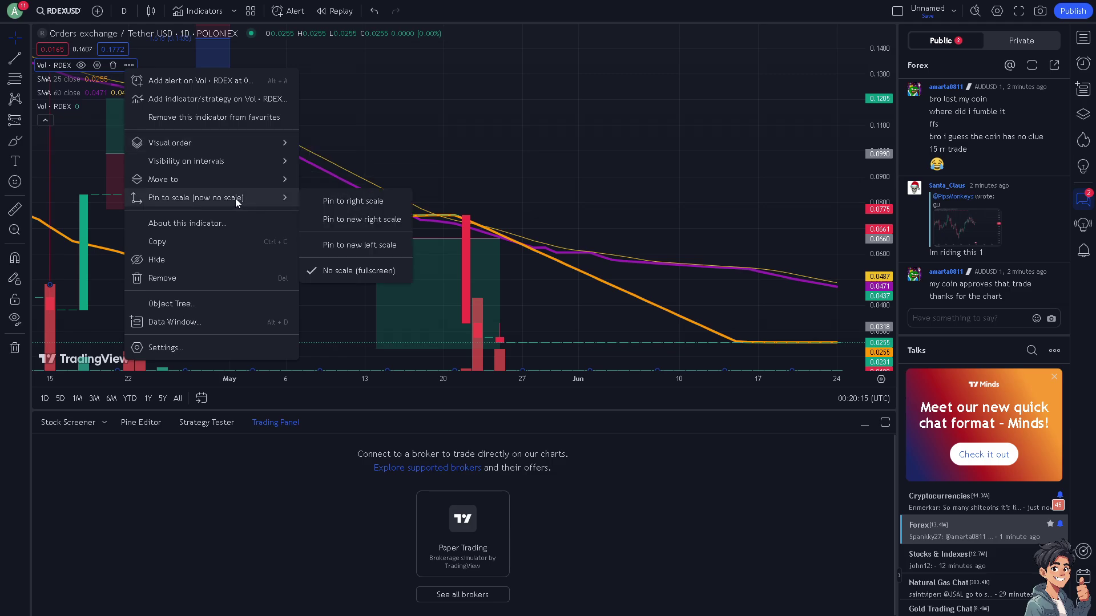
click(199, 347)
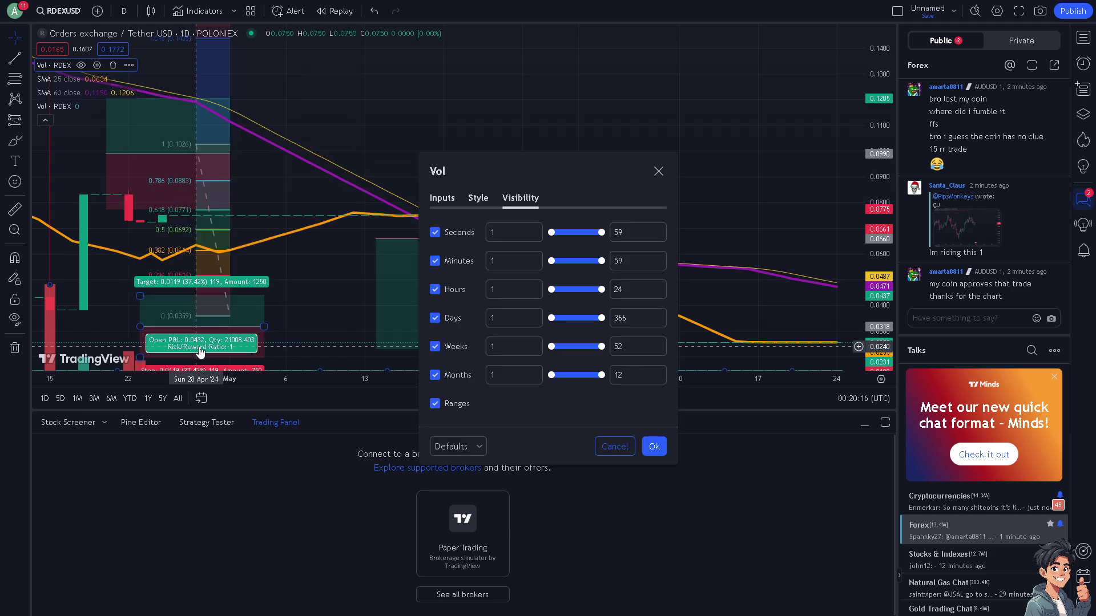
- On the Style tab, make falling volume bars green with the thickest line
click(476, 196)
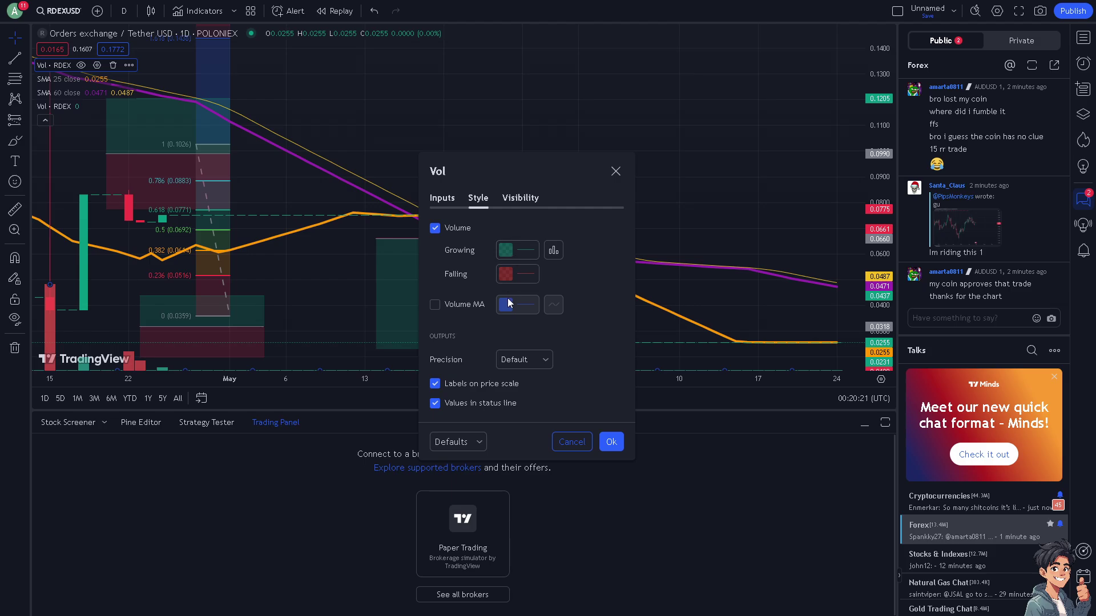
click(506, 274)
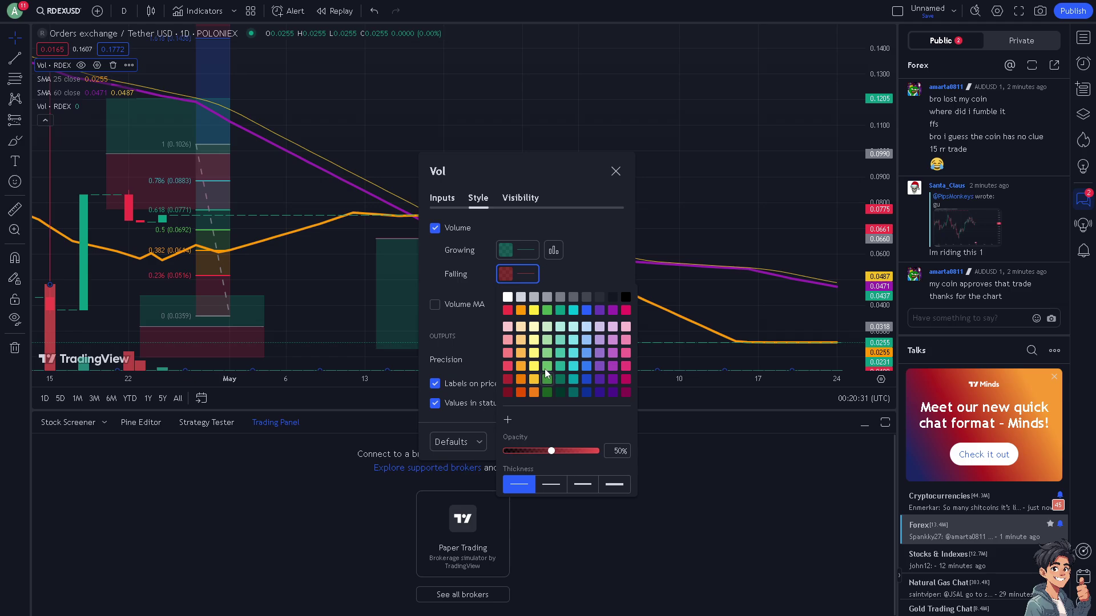
click(547, 310)
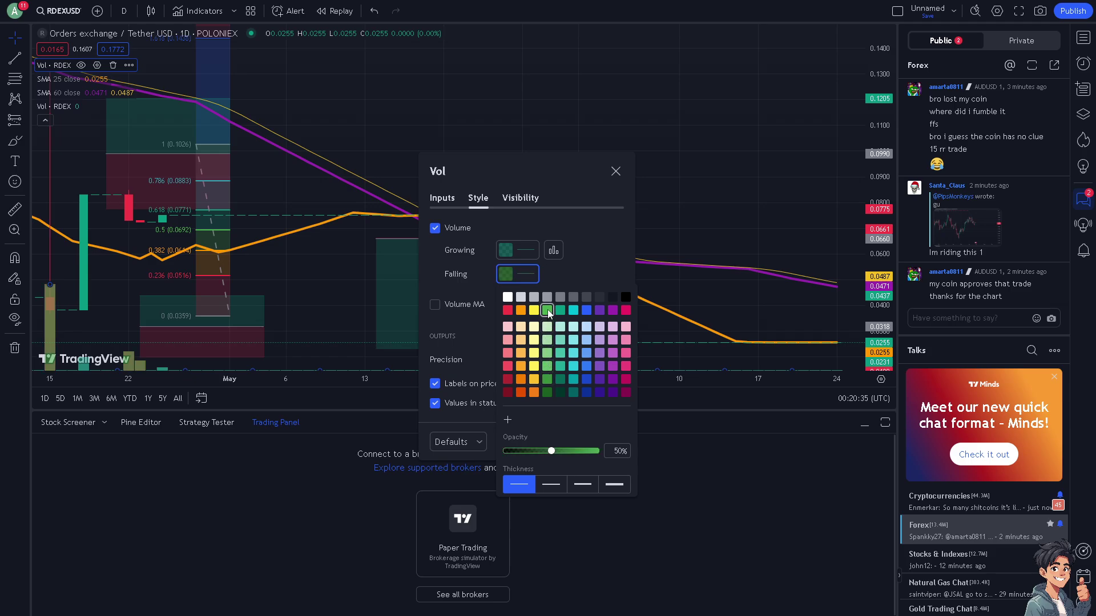
click(615, 485)
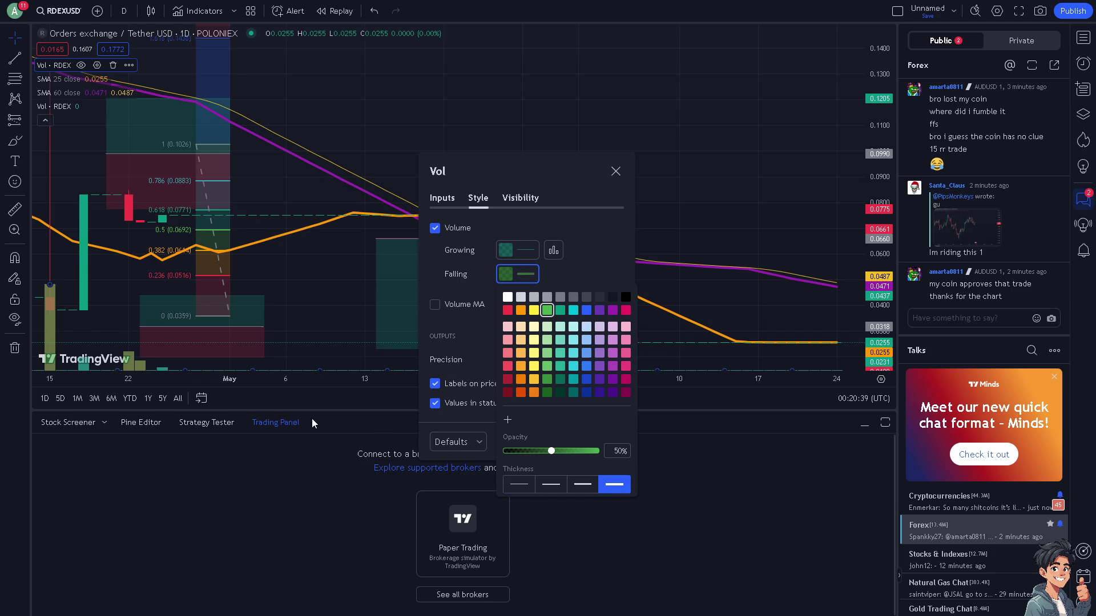
click(520, 486)
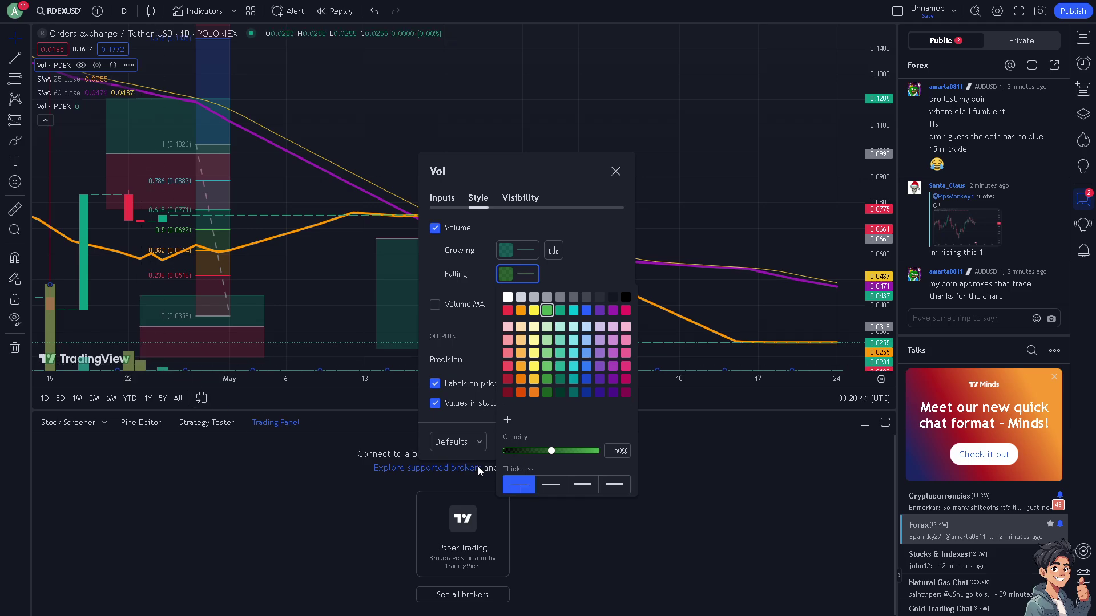
click(620, 485)
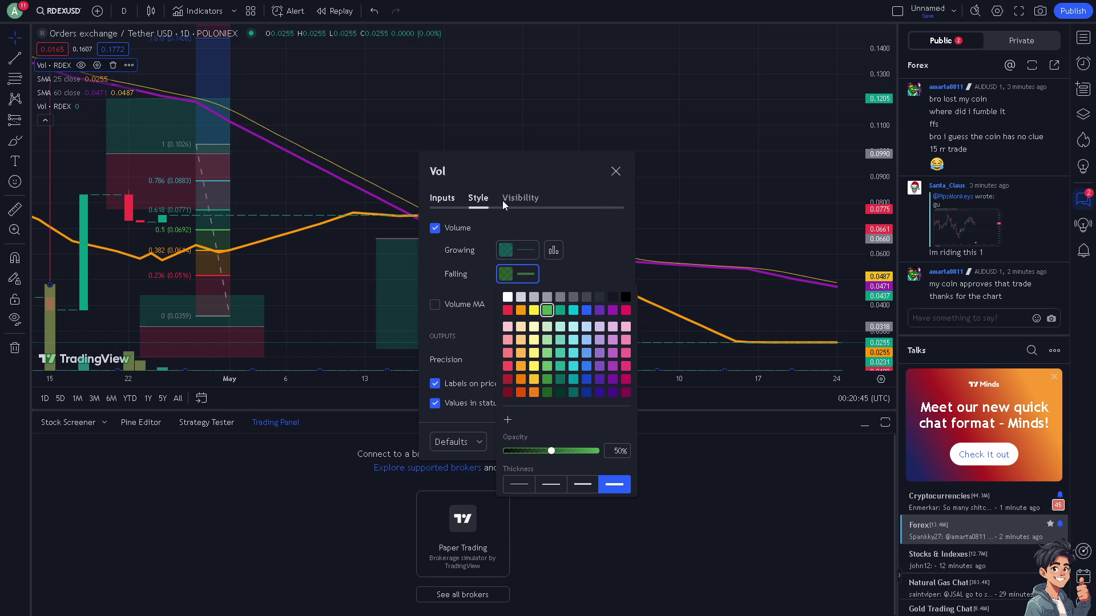
- Enable Volume MA and draw its line in pink at maximum thickness
click(471, 303)
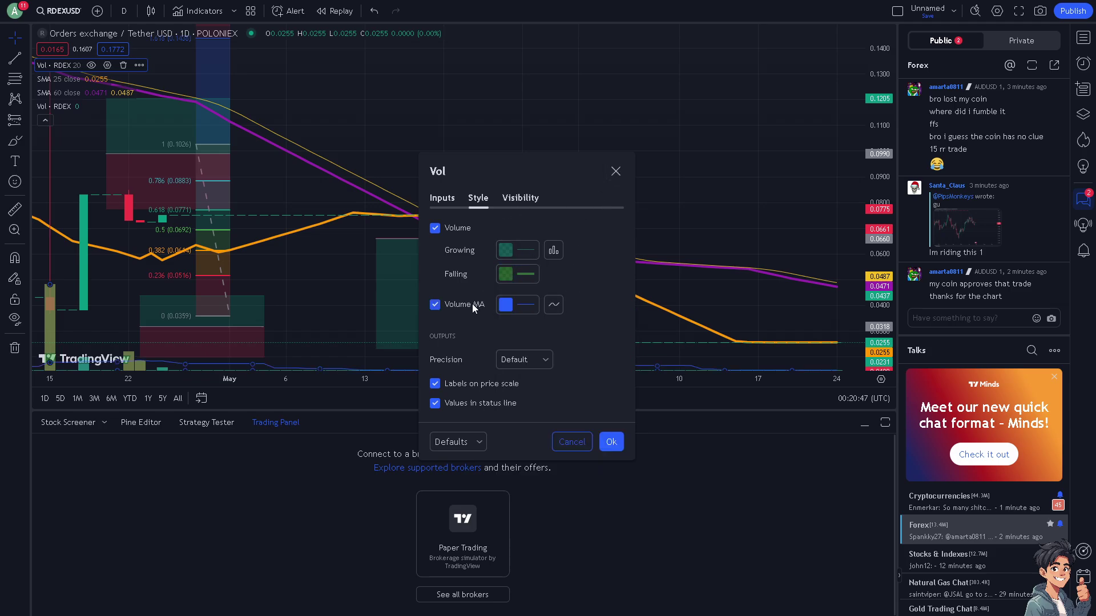
click(512, 306)
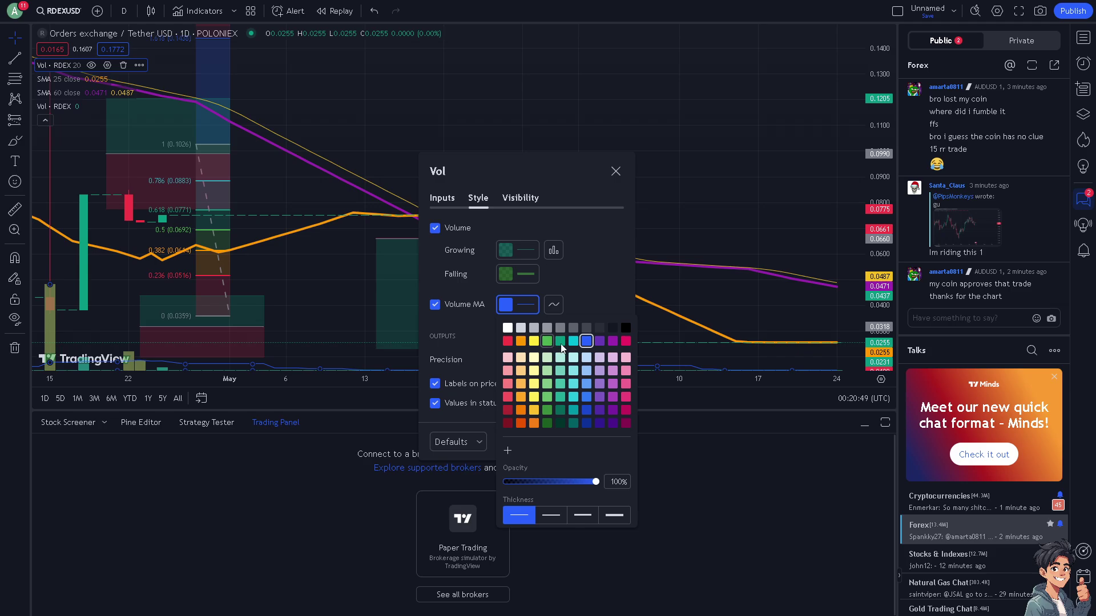
click(625, 370)
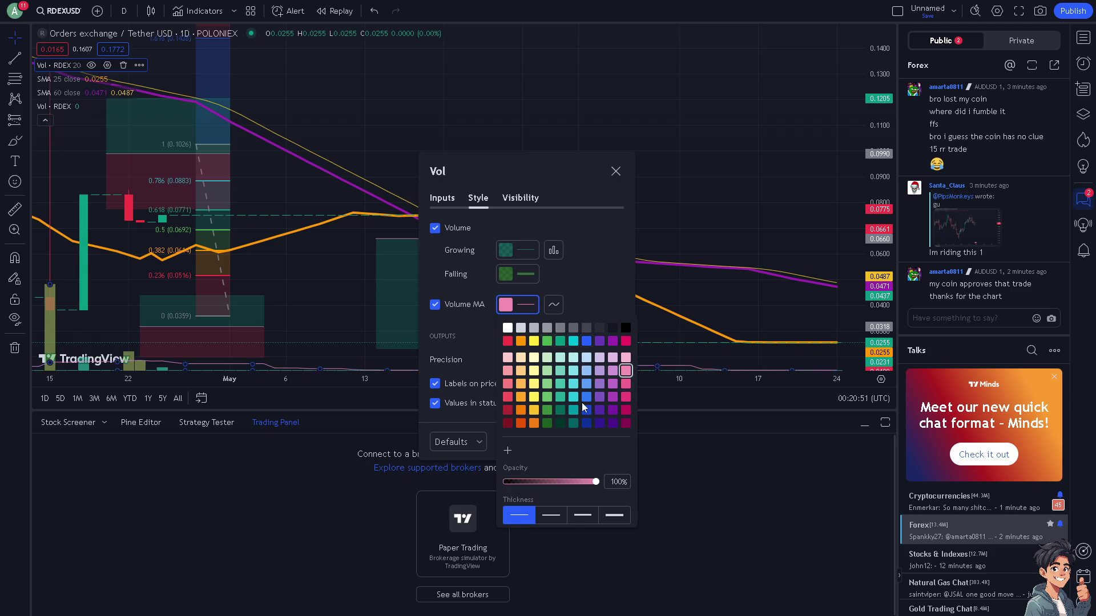
click(615, 516)
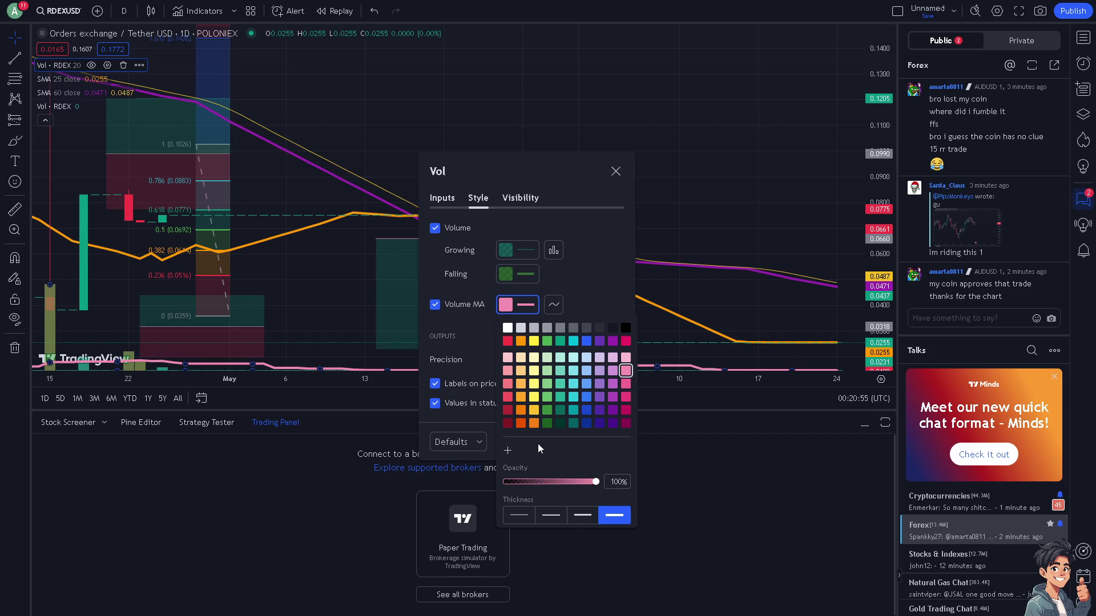
- Close the Vol settings dialog and zoom the chart
click(615, 172)
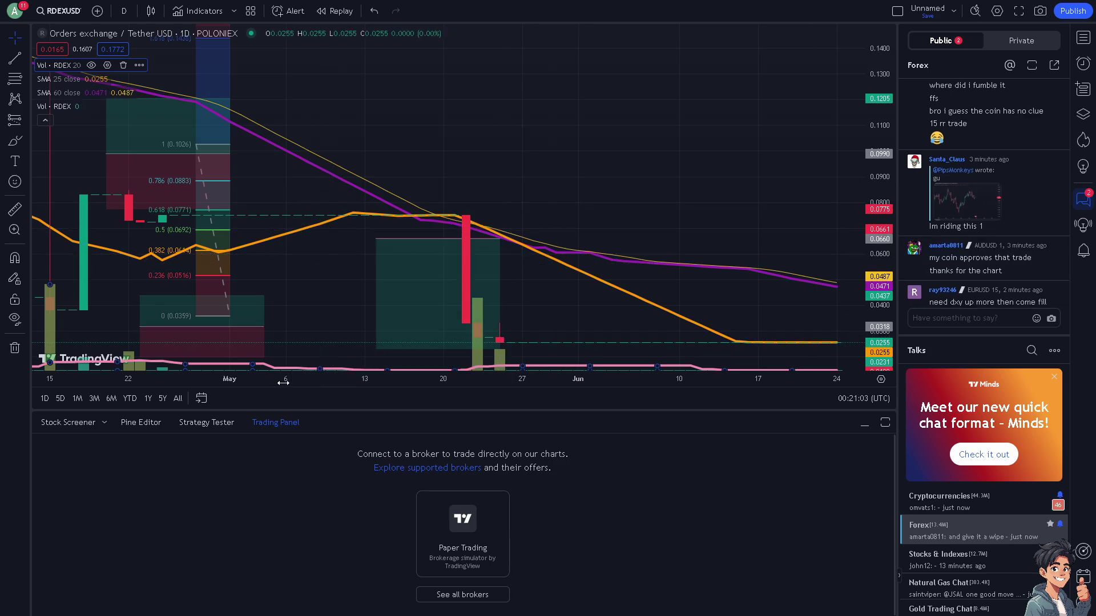
scroll(205, 345, down, 1)
scroll(228, 337, up, 4)
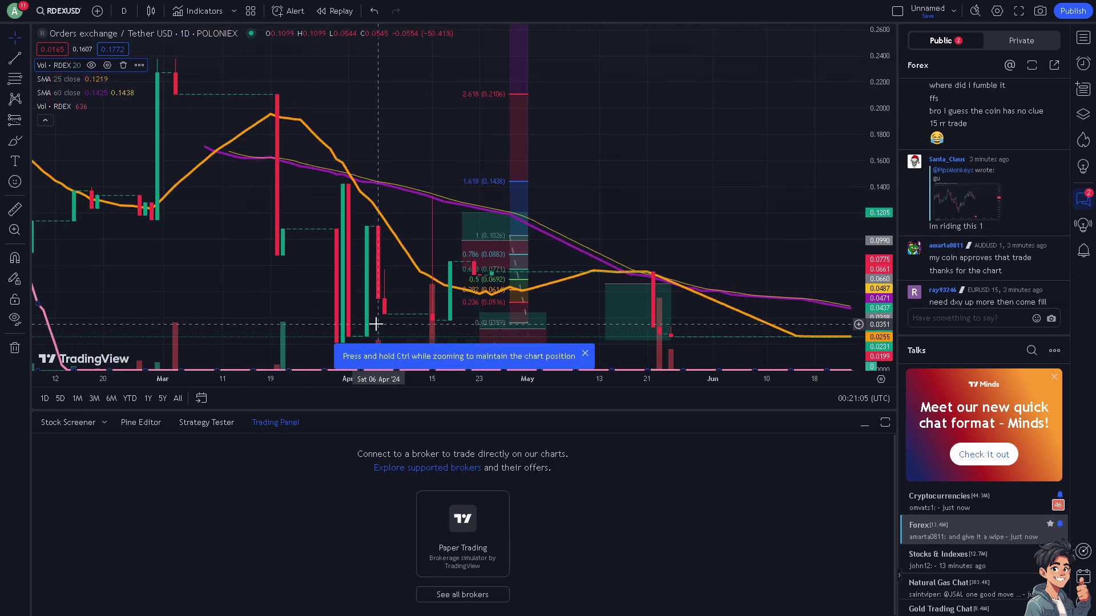